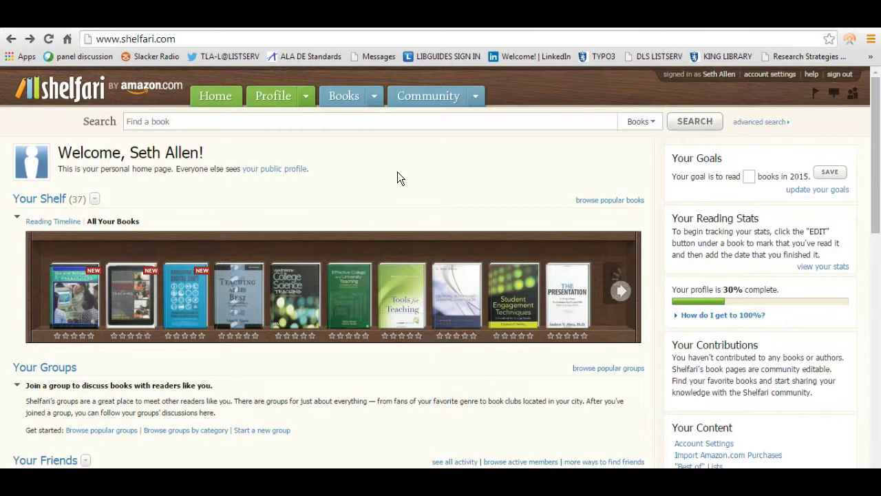
# Search Shelfari for 'educational technology' and scroll through the book results.
pyautogui.click(220, 103)
pyautogui.click(177, 124)
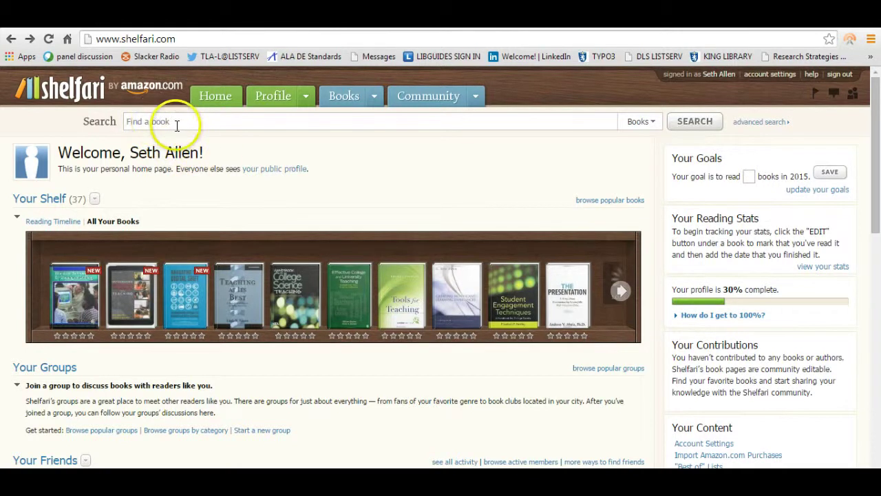
pyautogui.scroll(-2, 447, 231)
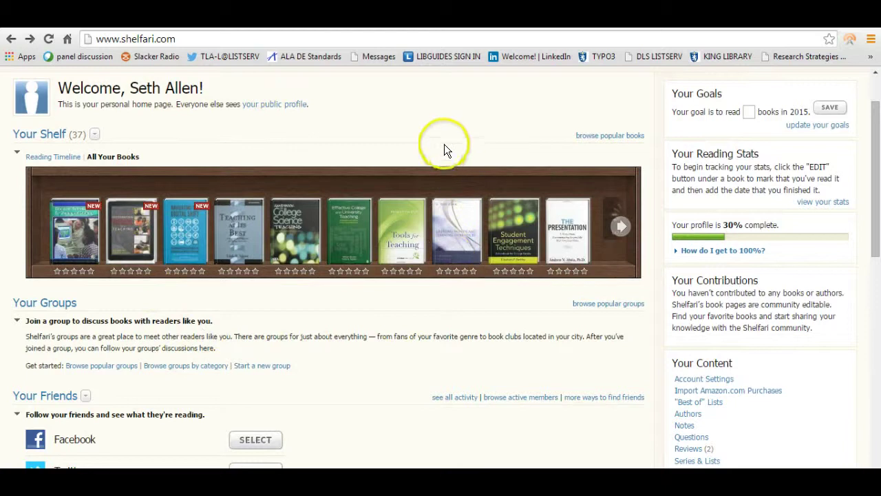
pyautogui.scroll(2, 462, 119)
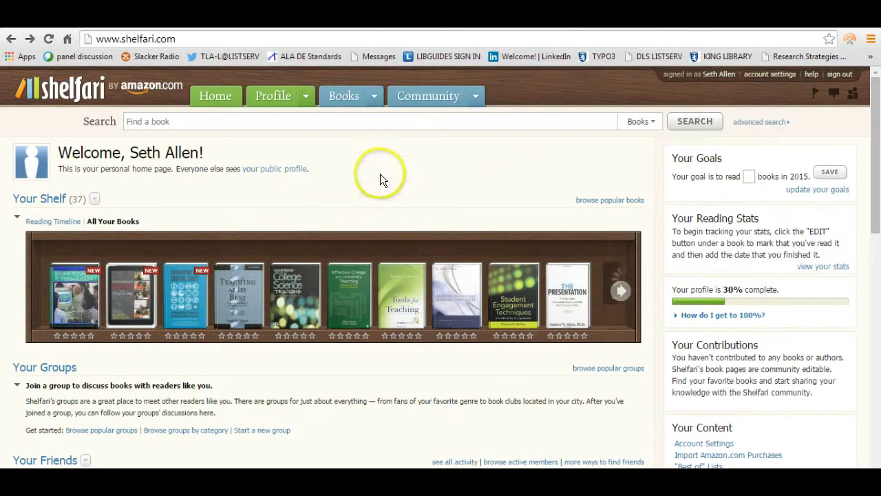
pyautogui.click(246, 119)
pyautogui.write('e')
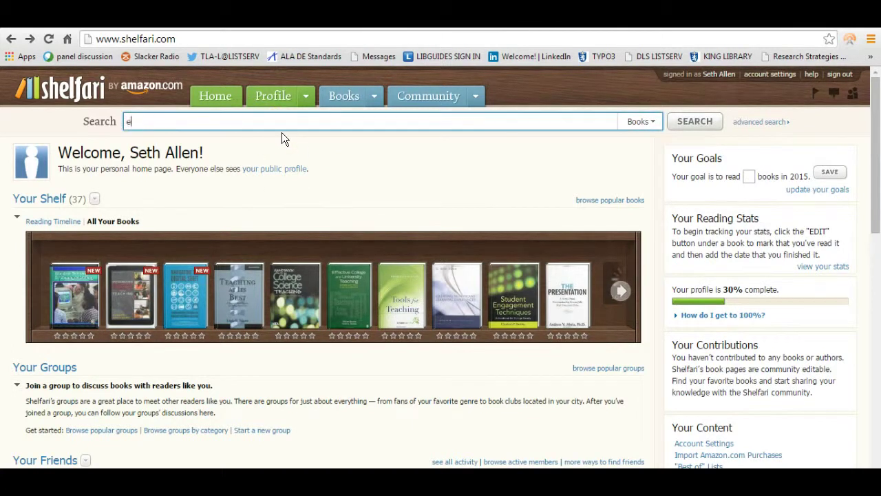
pyautogui.write('ducational technology')
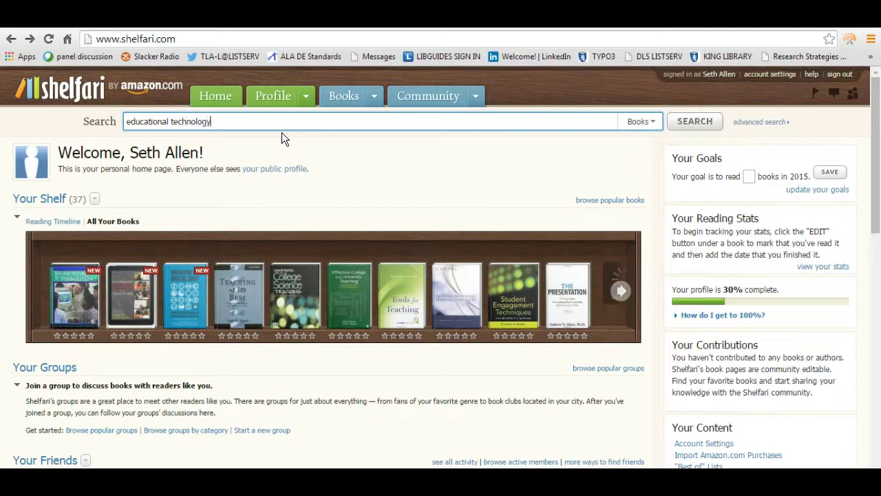
pyautogui.press('Return')
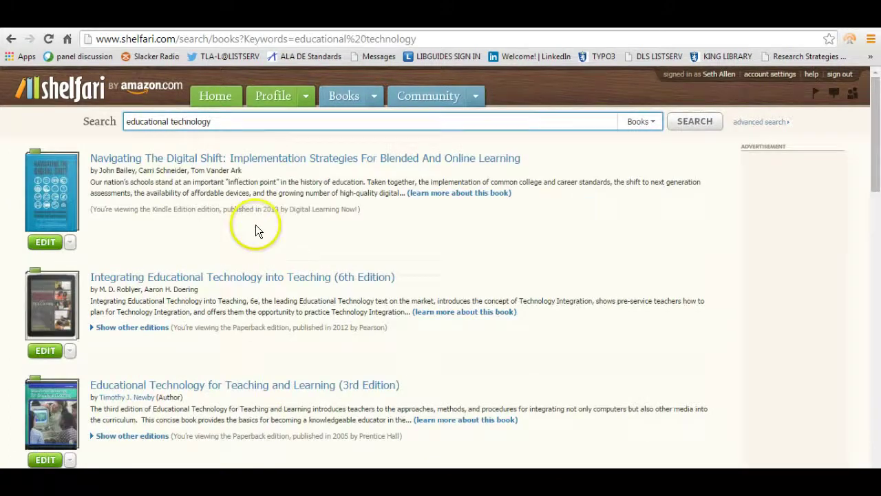
pyautogui.scroll(-1, 252, 227)
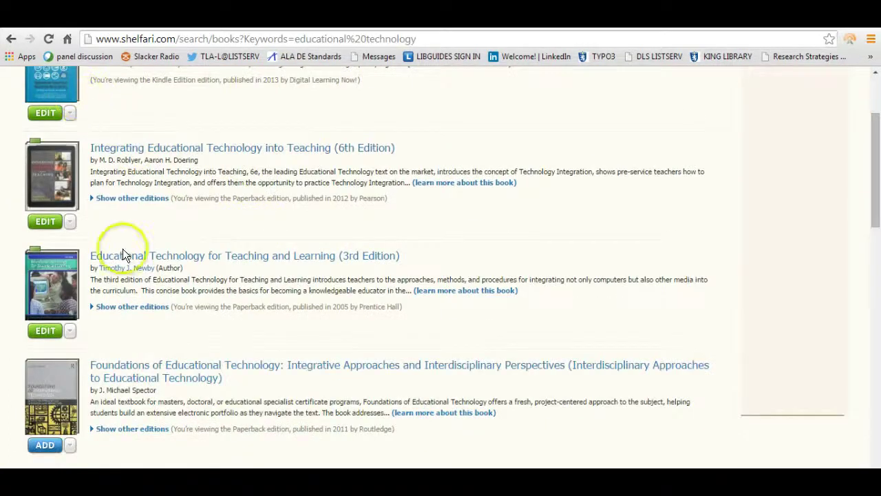
pyautogui.scroll(-1, 122, 255)
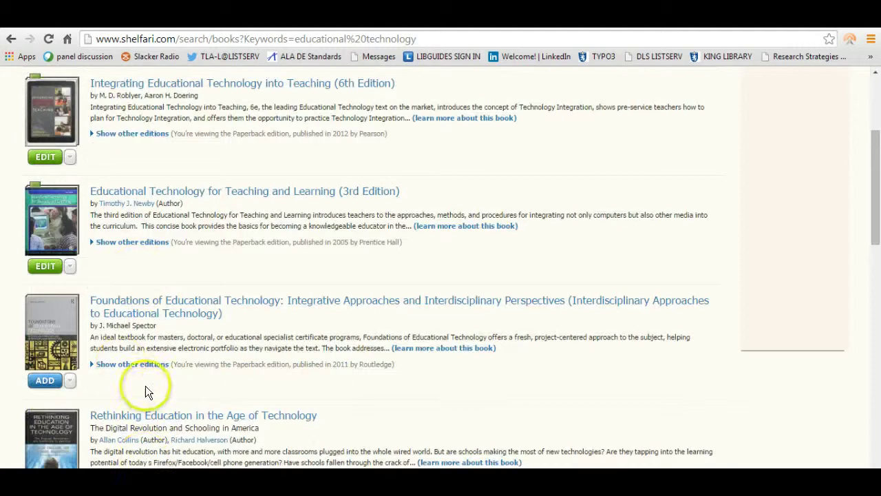
pyautogui.scroll(-1, 142, 381)
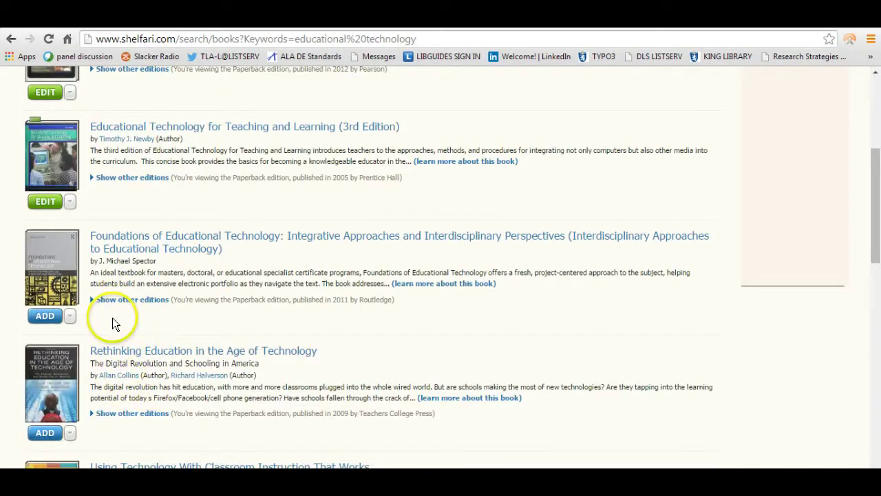
# Add Foundations of Educational Technology to the shelf marked as I plan to read.
pyautogui.click(46, 317)
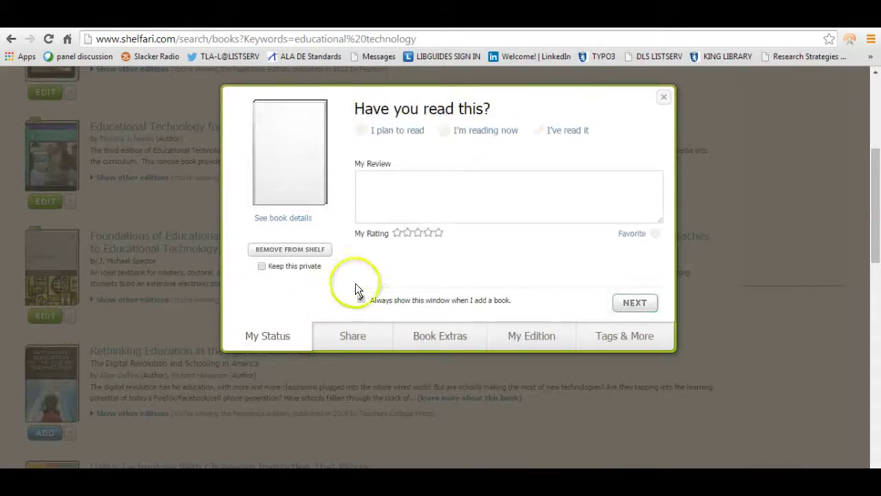
pyautogui.click(361, 141)
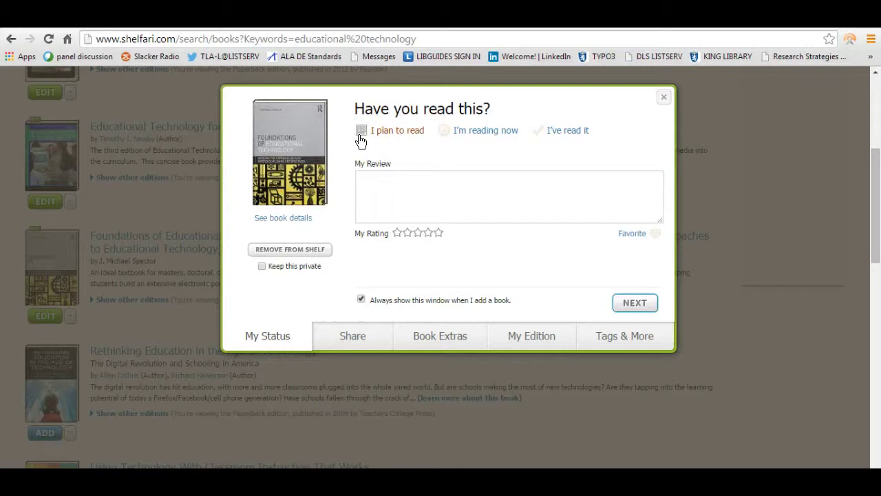
pyautogui.click(401, 135)
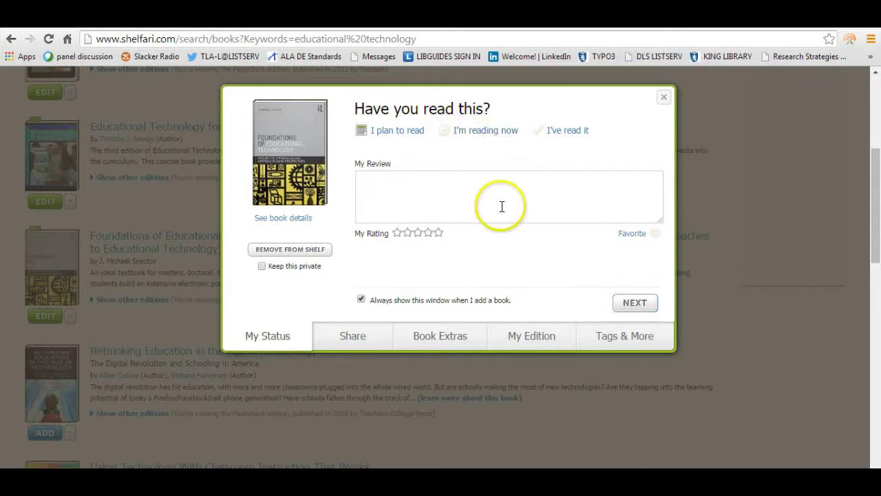
# Go through the sharing, extras and edition tabs to Tags and enter 'ed tech'.
pyautogui.click(368, 334)
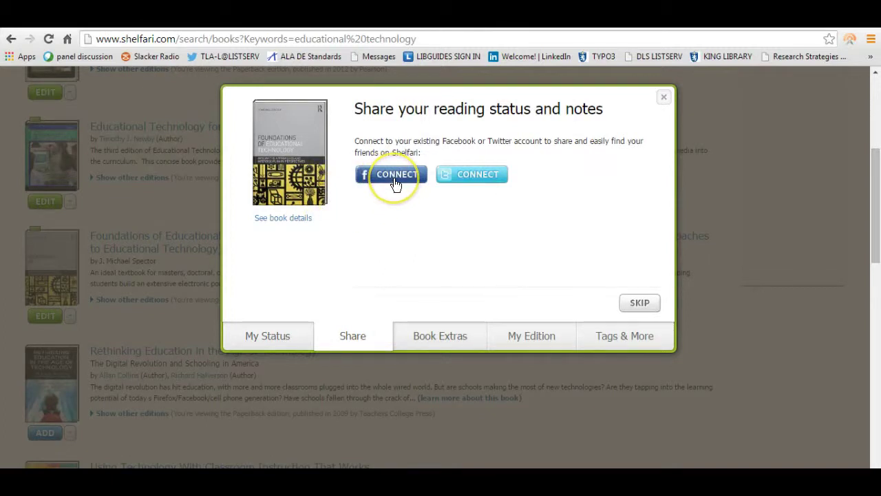
pyautogui.click(452, 338)
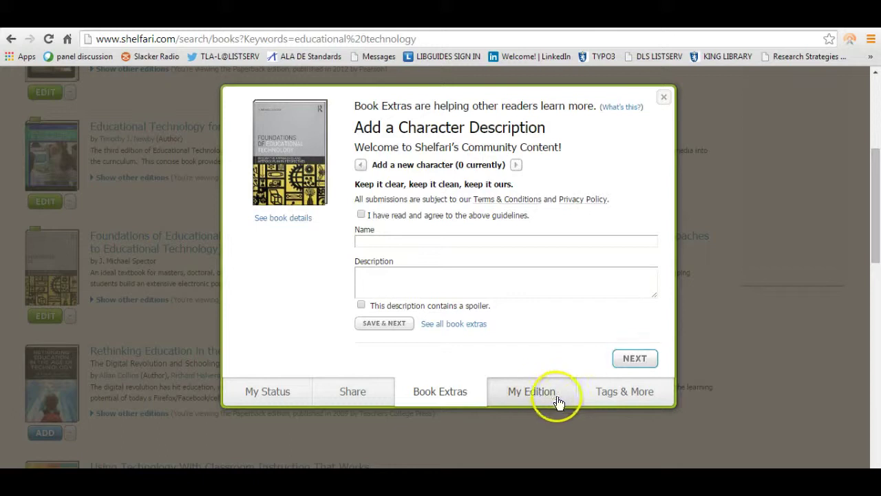
pyautogui.click(527, 391)
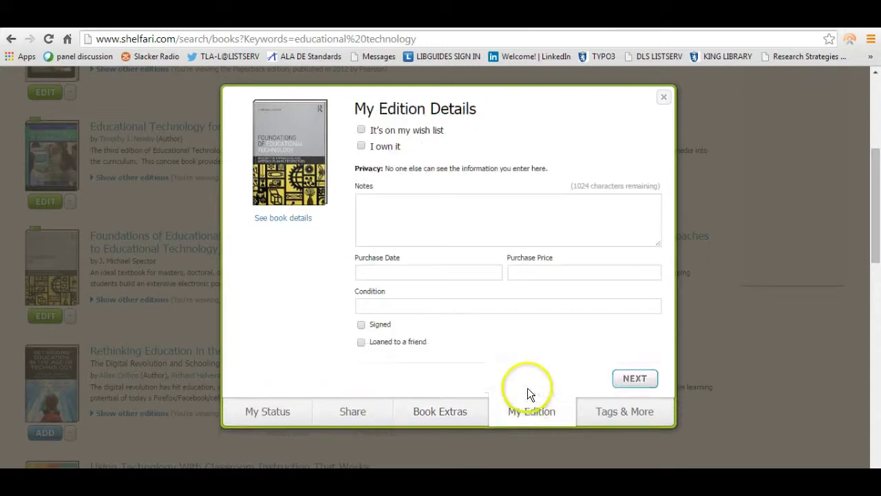
pyautogui.click(596, 421)
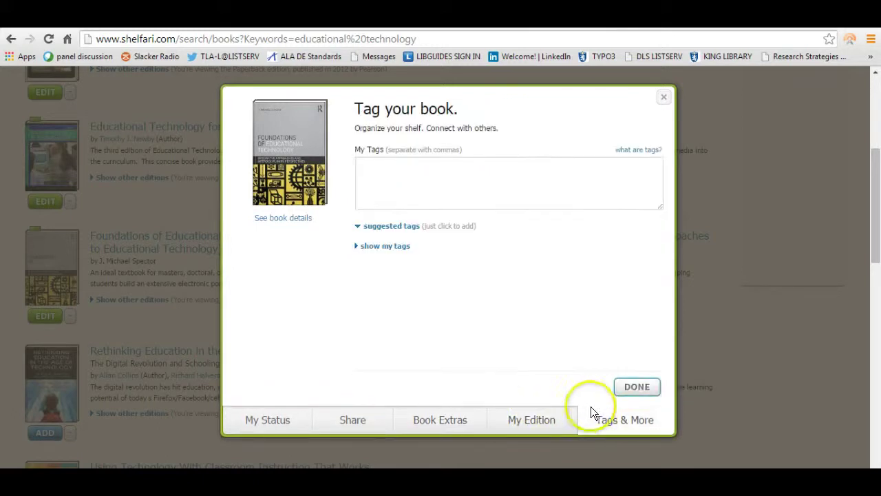
pyautogui.click(456, 192)
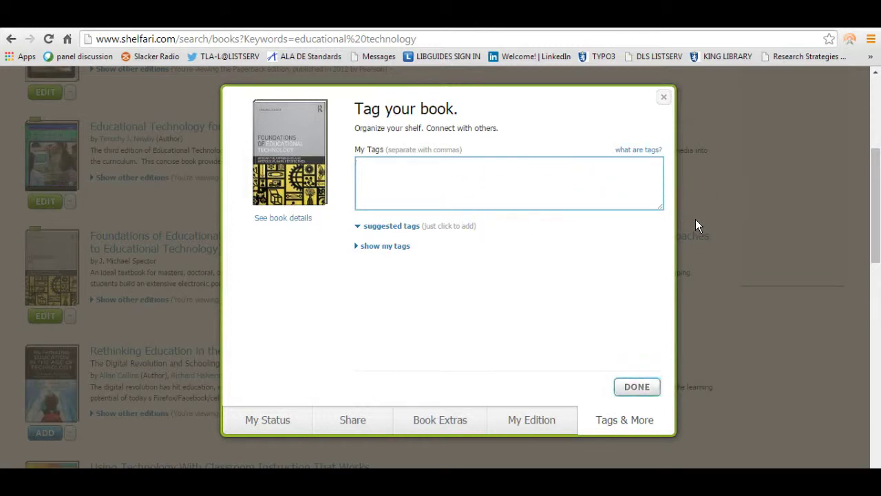
pyautogui.write('ed tech')
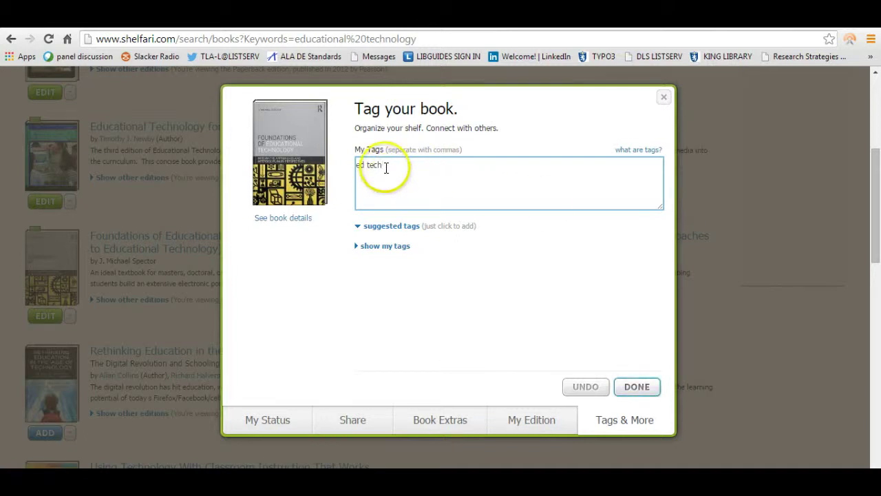
# Save the 'ed tech' tag, reopen the book to verify its tags, then close the tag window.
pyautogui.click(636, 386)
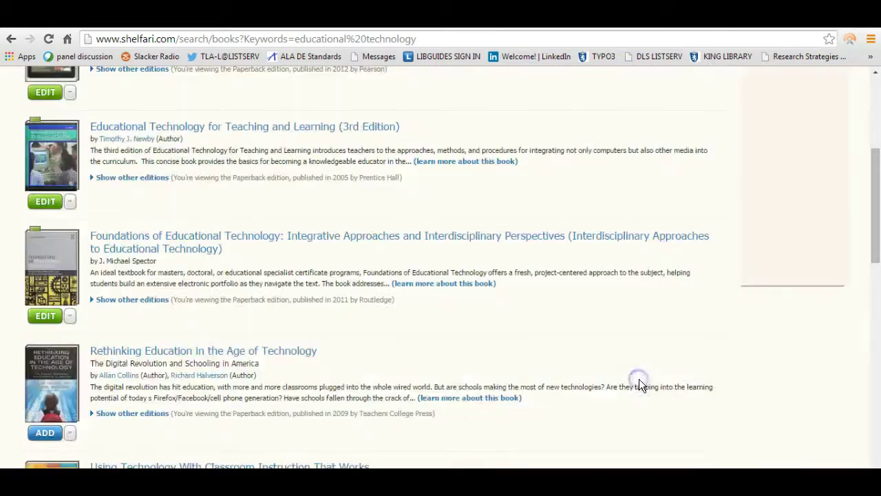
pyautogui.click(47, 317)
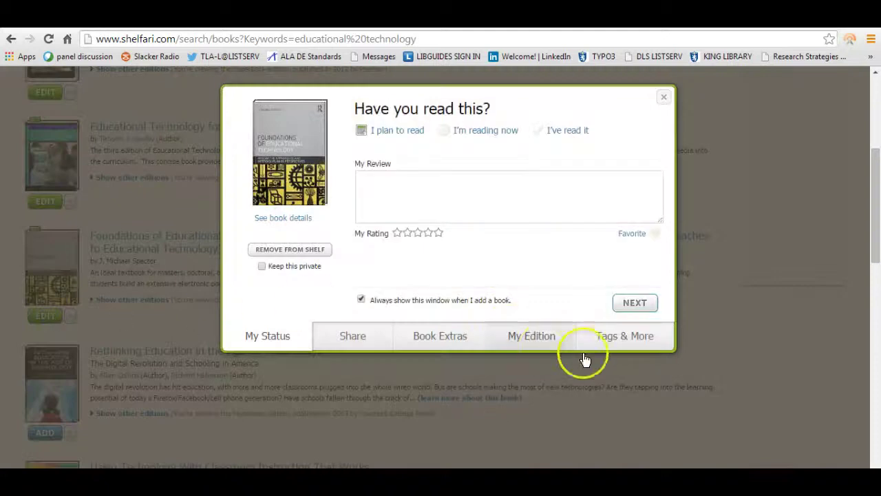
pyautogui.click(608, 338)
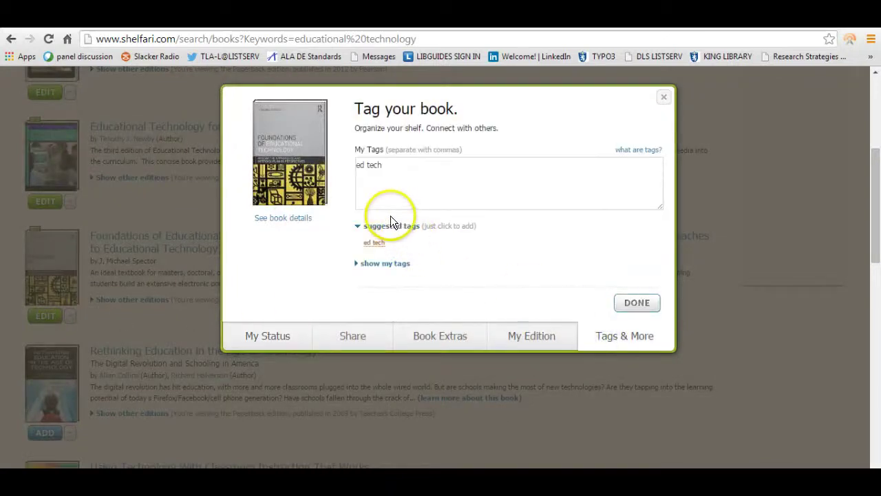
pyautogui.click(357, 267)
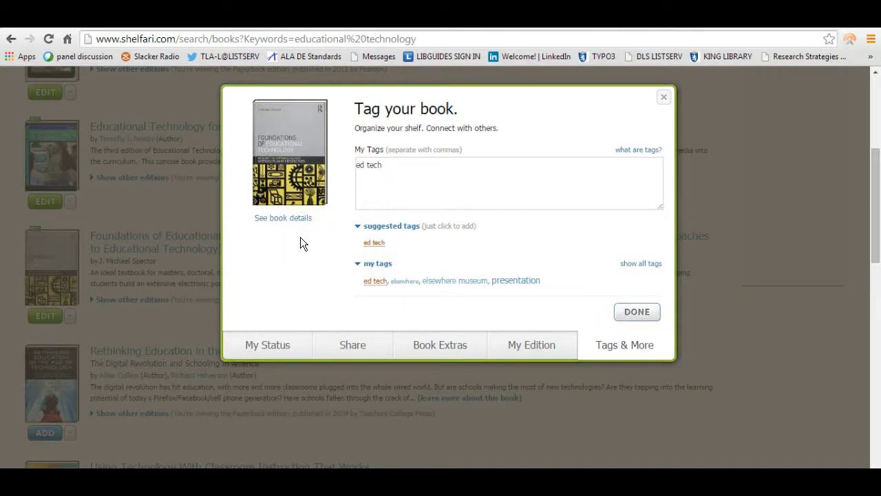
pyautogui.click(414, 178)
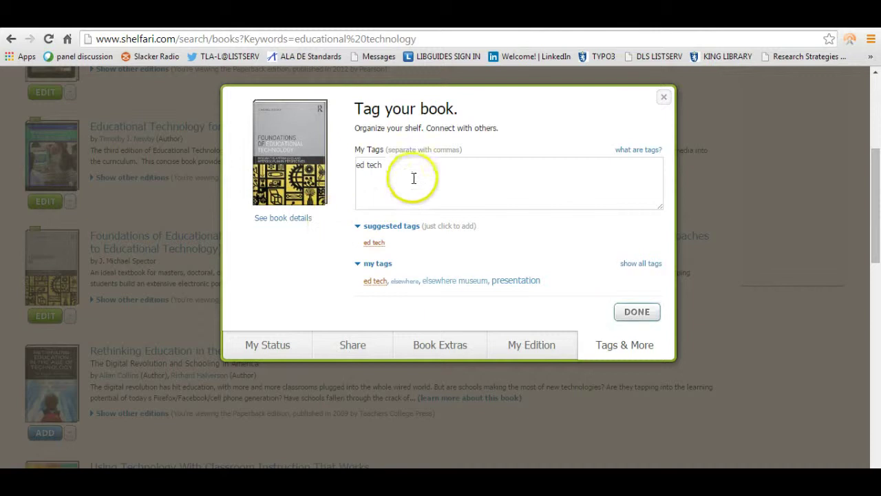
pyautogui.click(390, 167)
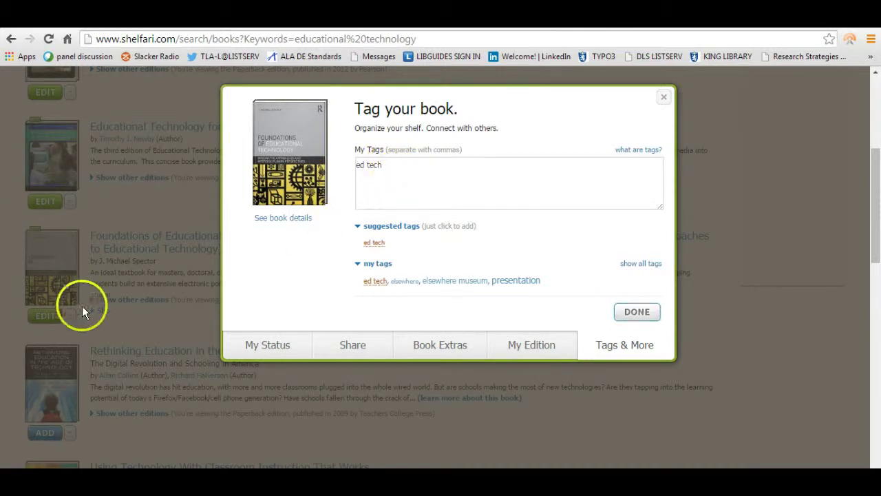
pyautogui.click(651, 313)
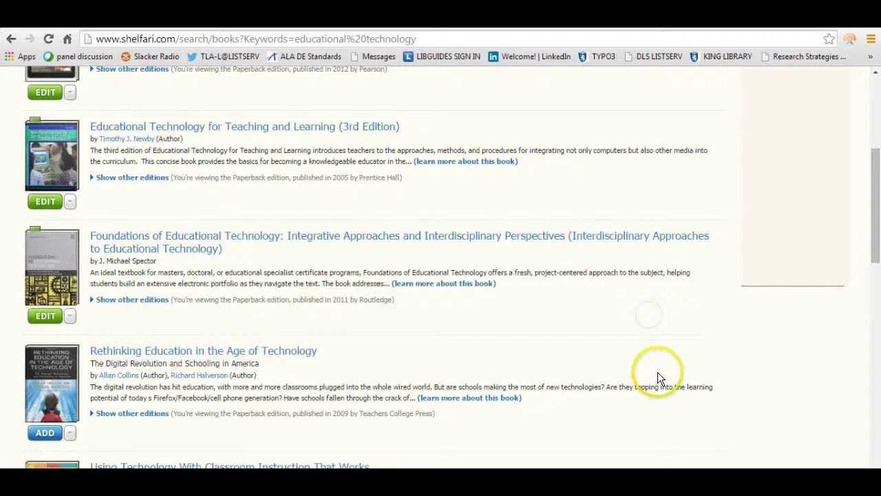
pyautogui.scroll(-4, 660, 344)
pyautogui.scroll(2, 655, 340)
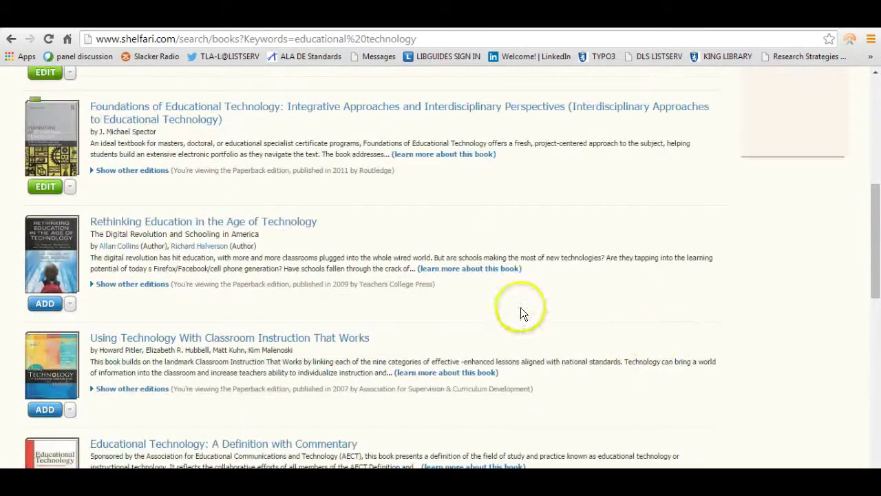
pyautogui.click(72, 189)
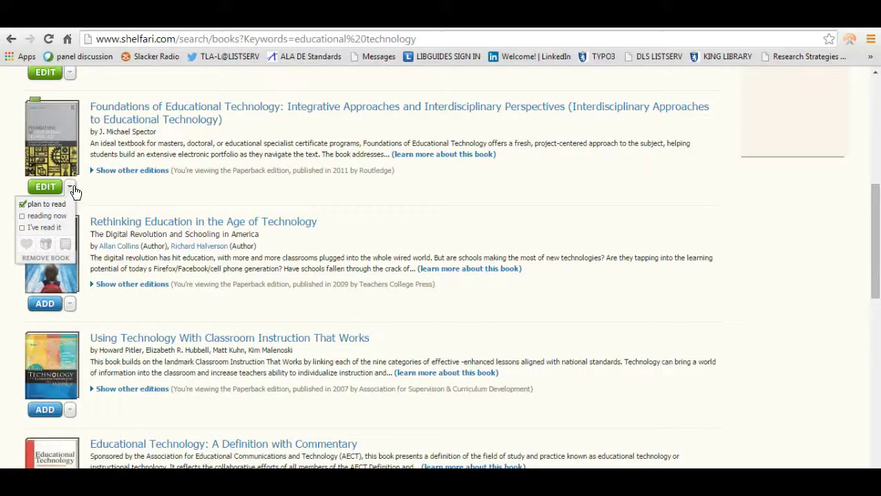
pyautogui.click(75, 195)
pyautogui.click(309, 204)
pyautogui.click(564, 261)
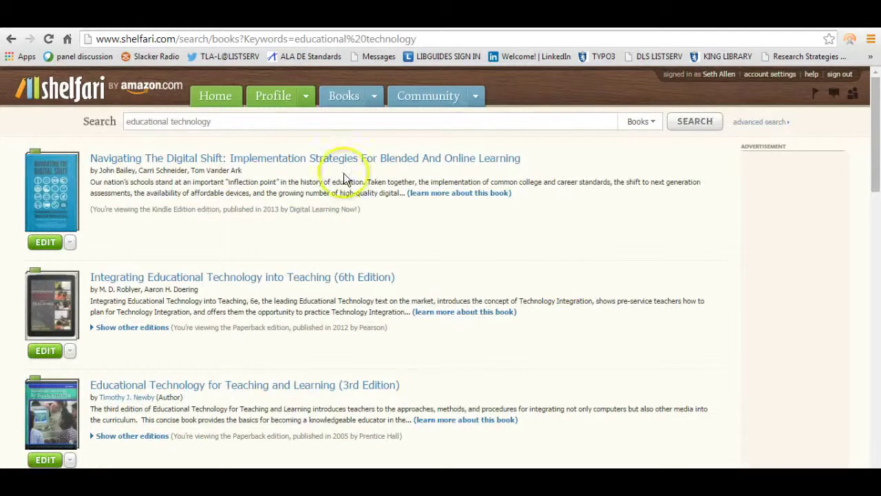
# Go from the Shelfari home page to Your Widgets and scroll down to the ed tech widget.
pyautogui.click(55, 88)
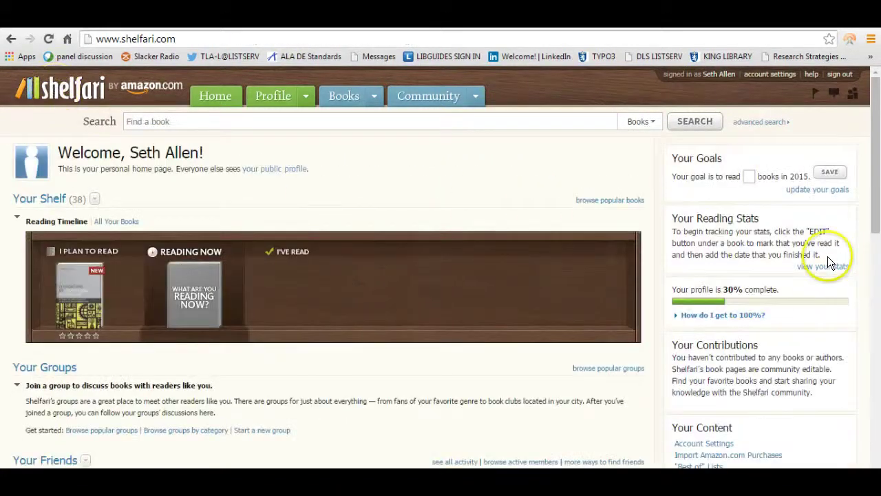
pyautogui.scroll(-4, 640, 184)
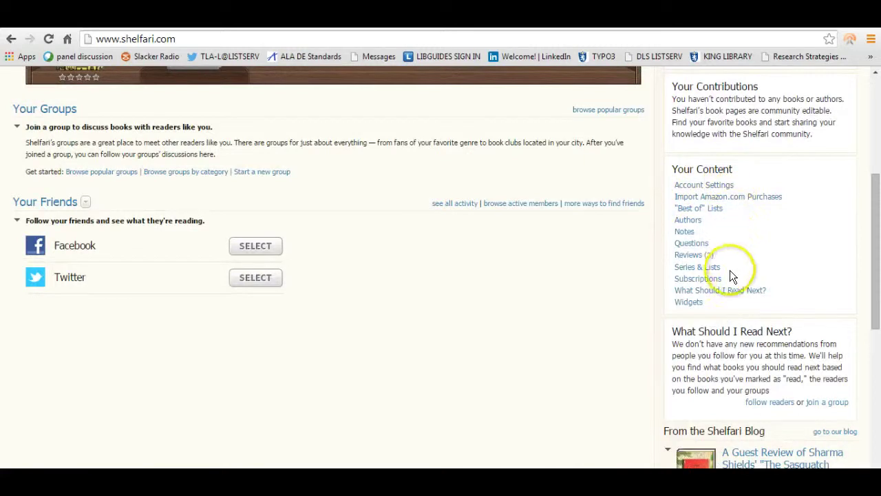
pyautogui.click(691, 303)
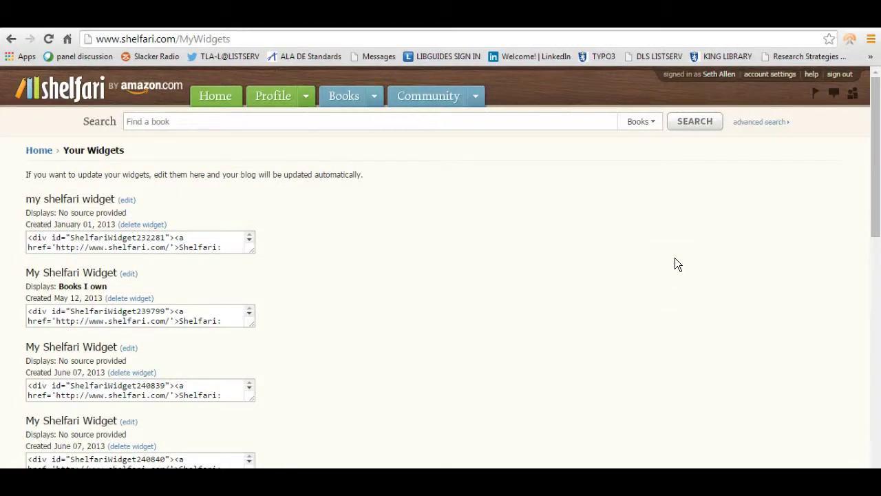
pyautogui.scroll(-4, 240, 242)
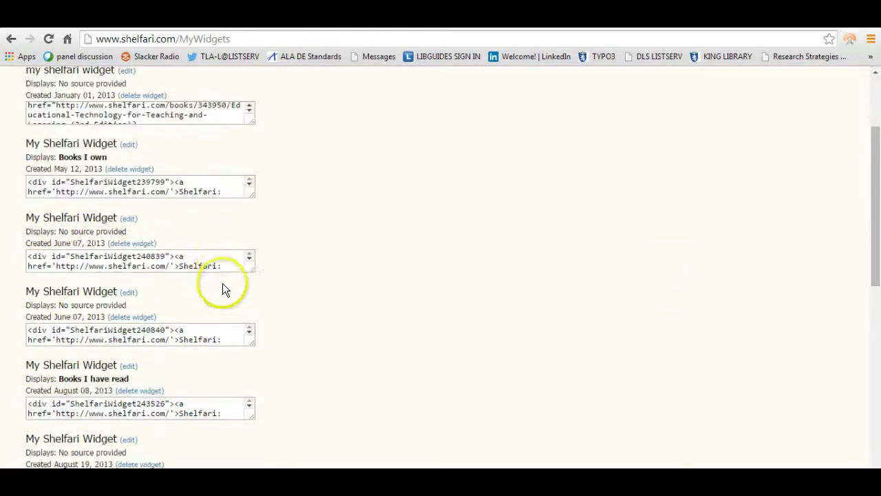
pyautogui.scroll(-4, 233, 236)
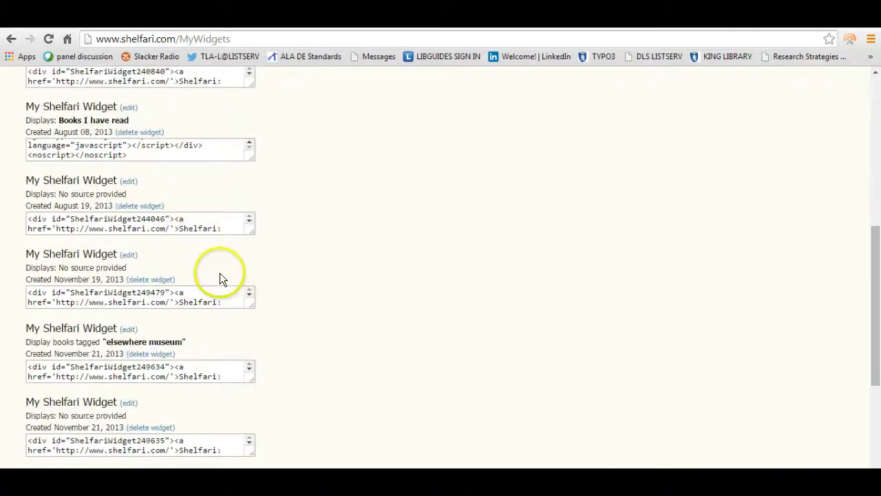
pyautogui.scroll(-4, 219, 279)
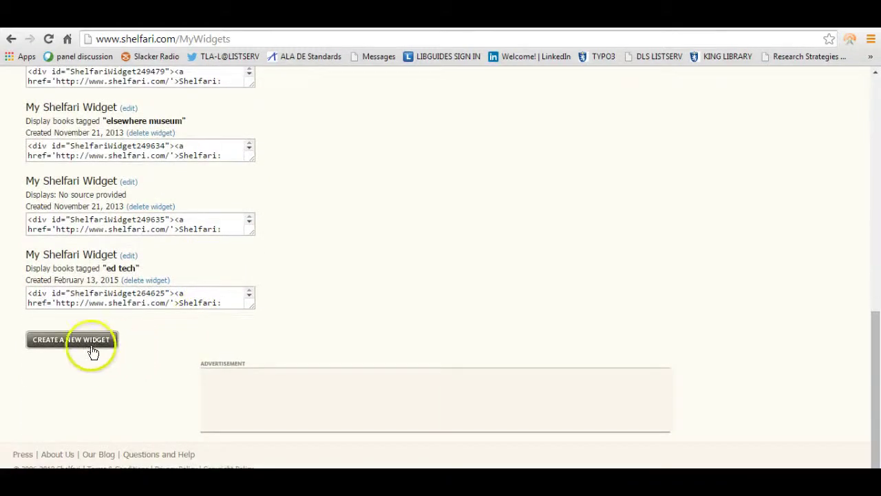
# Create a new widget and choose the JavaScript type for an external website.
pyautogui.click(66, 341)
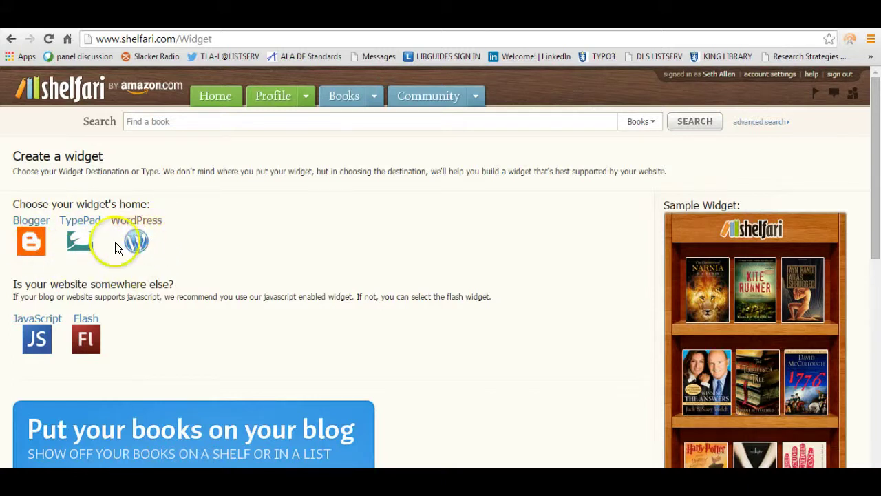
pyautogui.scroll(-1, 168, 306)
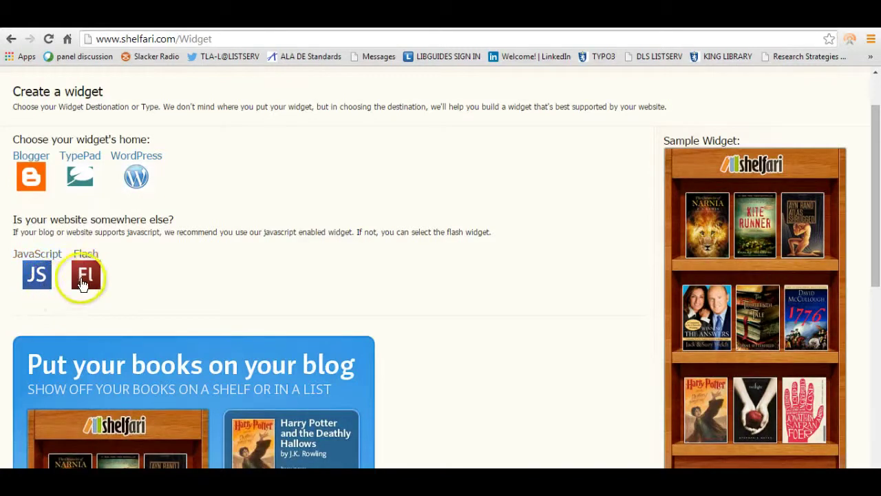
pyautogui.click(39, 276)
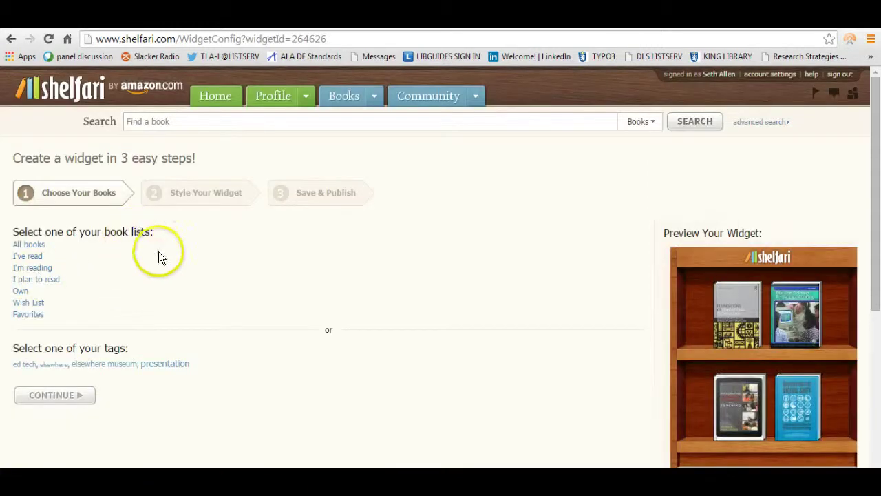
# Select the 'ed tech' tag as the widget's books and continue to styling.
pyautogui.scroll(-1, 151, 268)
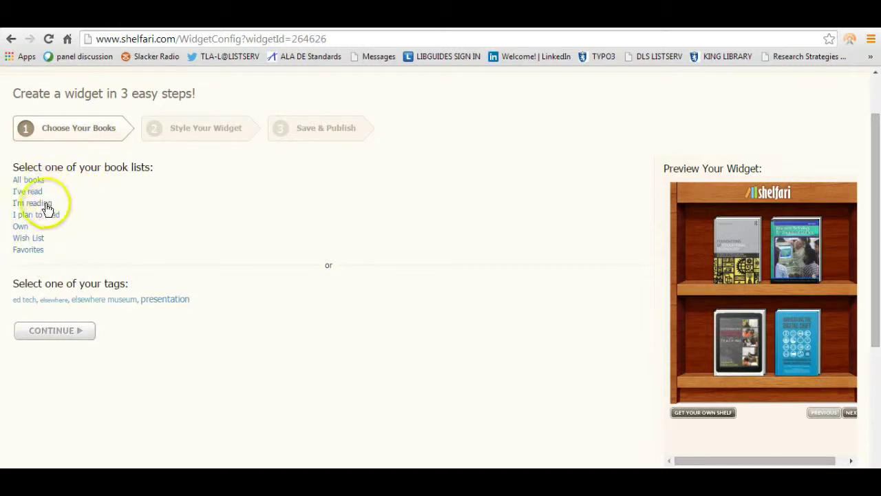
pyautogui.scroll(-1, 103, 259)
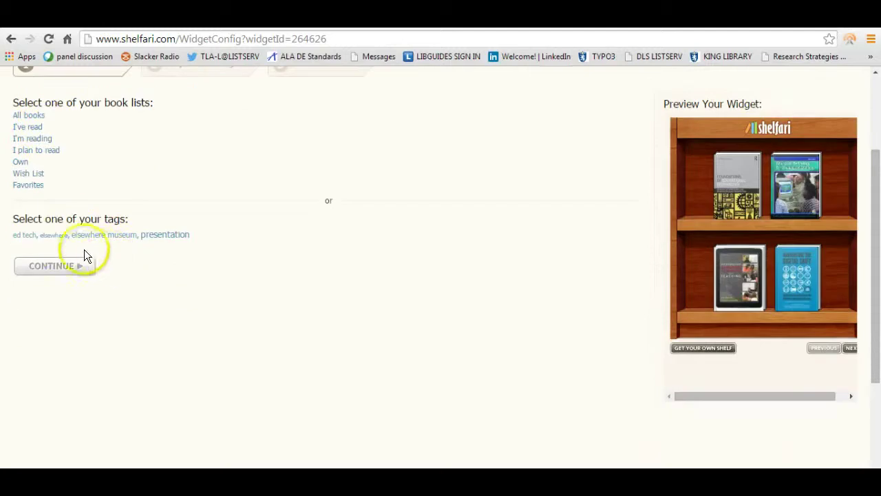
pyautogui.click(26, 239)
pyautogui.click(42, 266)
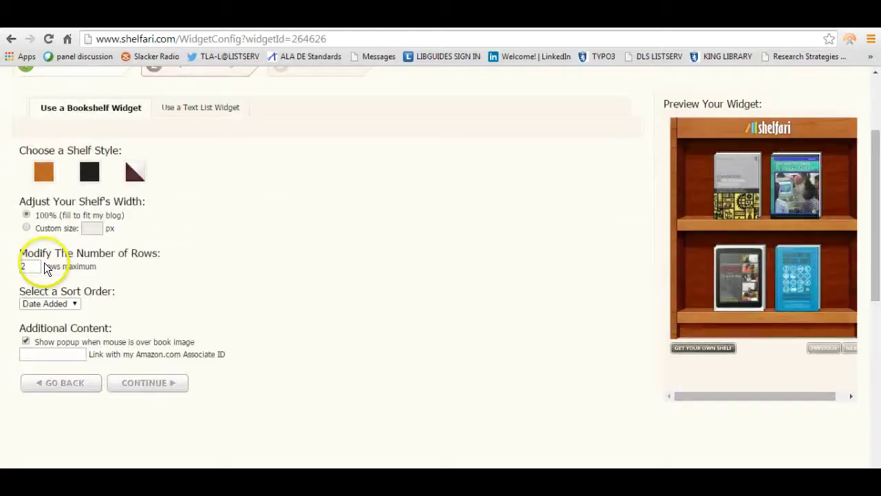
# Preview the dark red shelf style, then settle on the black shelf style.
pyautogui.scroll(-1, 506, 274)
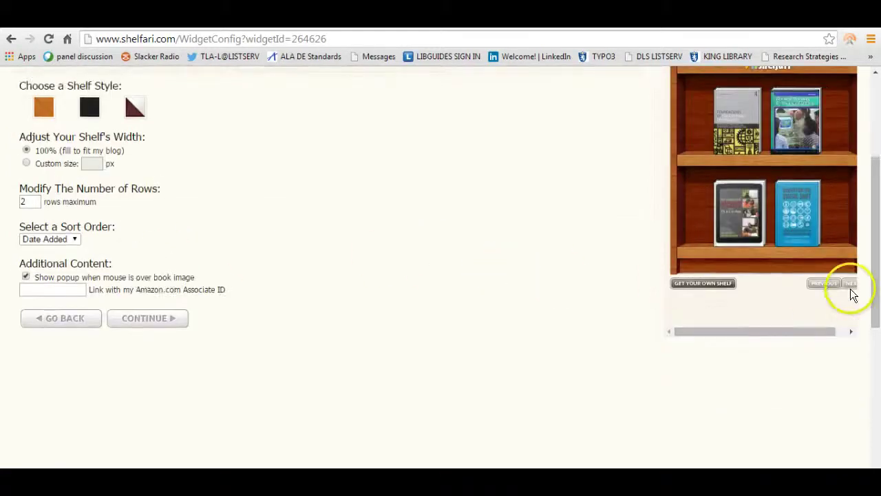
pyautogui.moveTo(875, 308); pyautogui.dragTo(877, 256)
pyautogui.moveTo(804, 459); pyautogui.dragTo(842, 452)
pyautogui.scroll(-1, 409, 329)
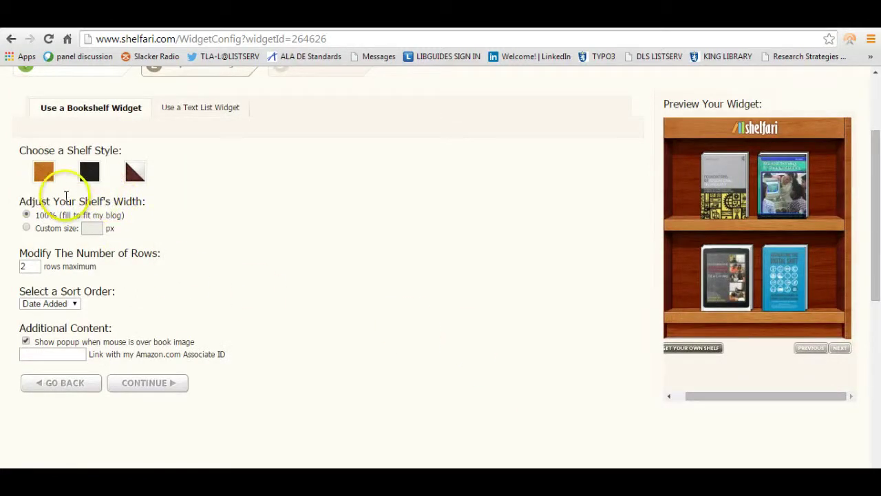
pyautogui.click(133, 176)
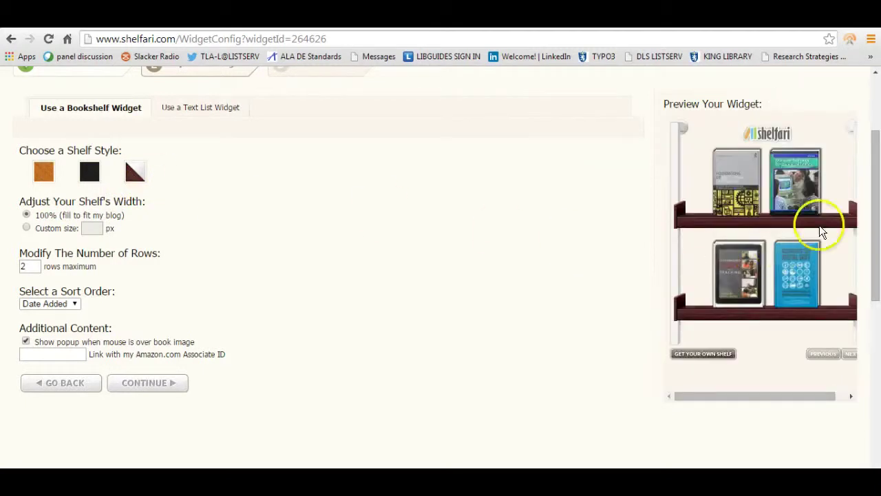
pyautogui.click(90, 181)
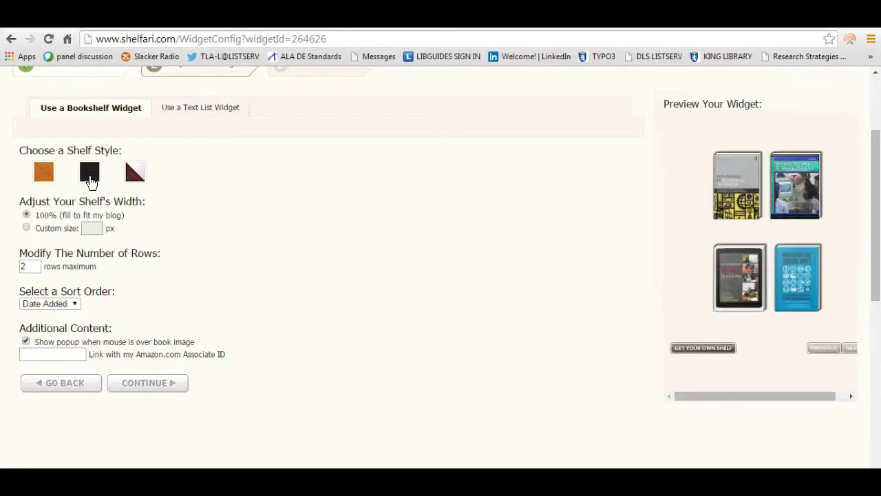
pyautogui.click(54, 186)
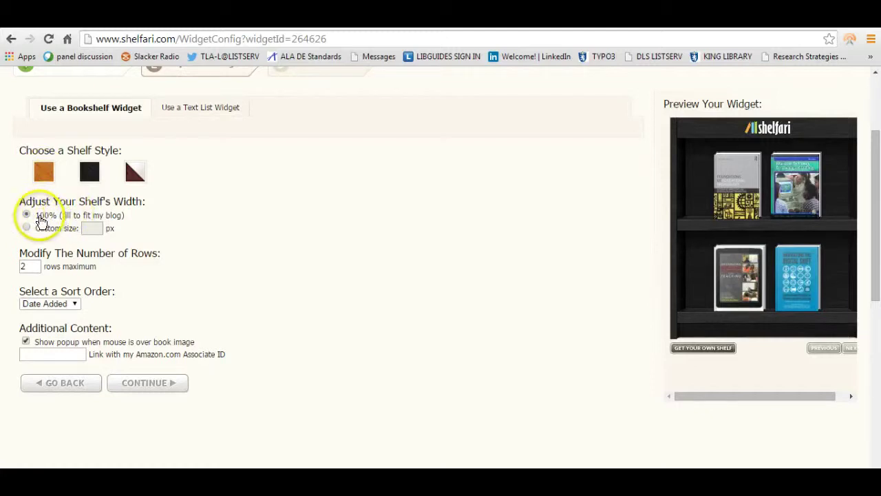
# Set the widget width to a custom 300 px.
pyautogui.click(26, 228)
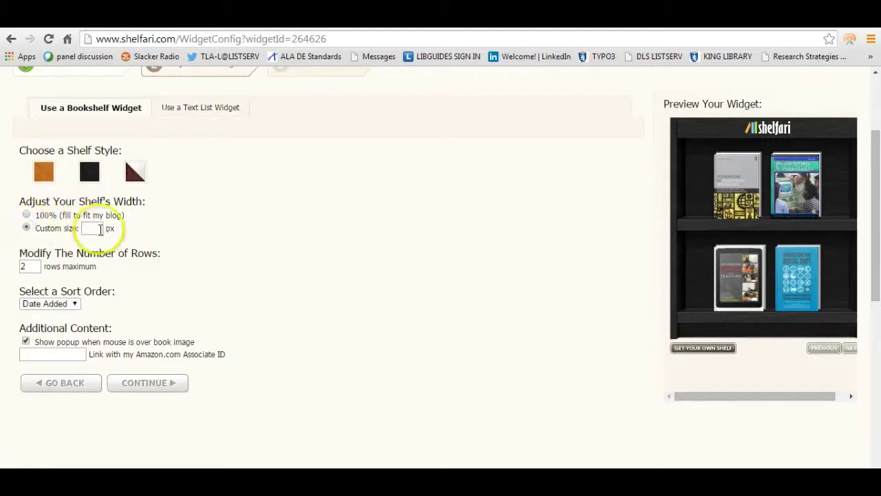
pyautogui.click(96, 227)
pyautogui.write('300')
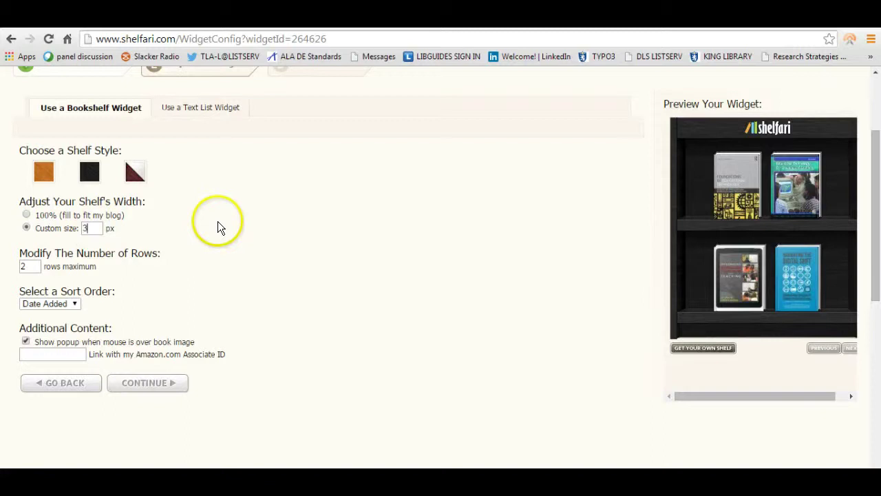
pyautogui.click(284, 275)
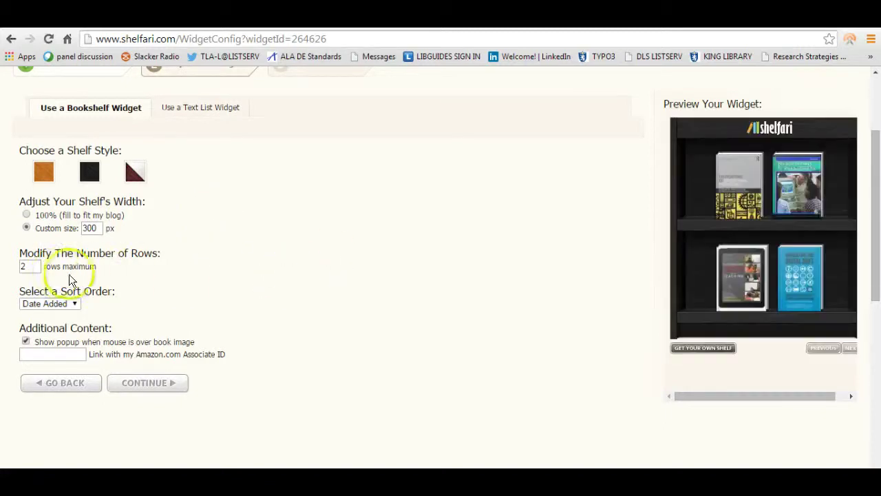
# Change the rows from 2 to 3 and keep the Date Added sort order.
pyautogui.moveTo(32, 265); pyautogui.dragTo(6, 268)
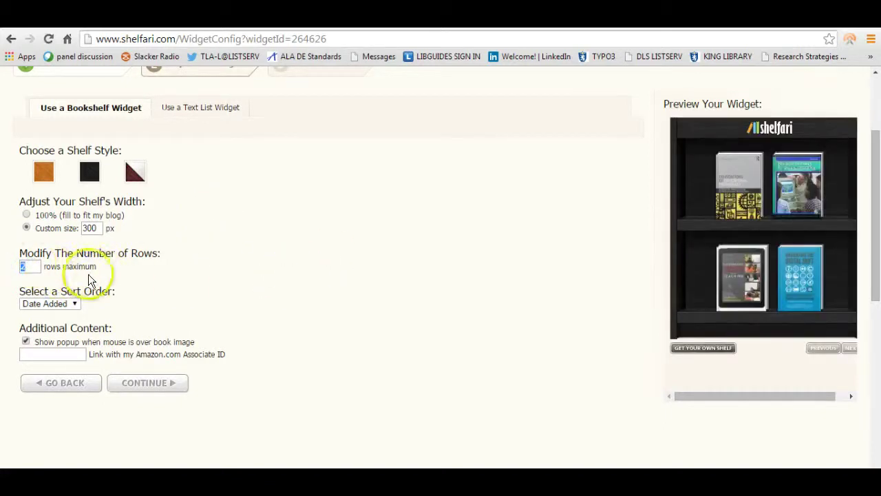
pyautogui.write('3')
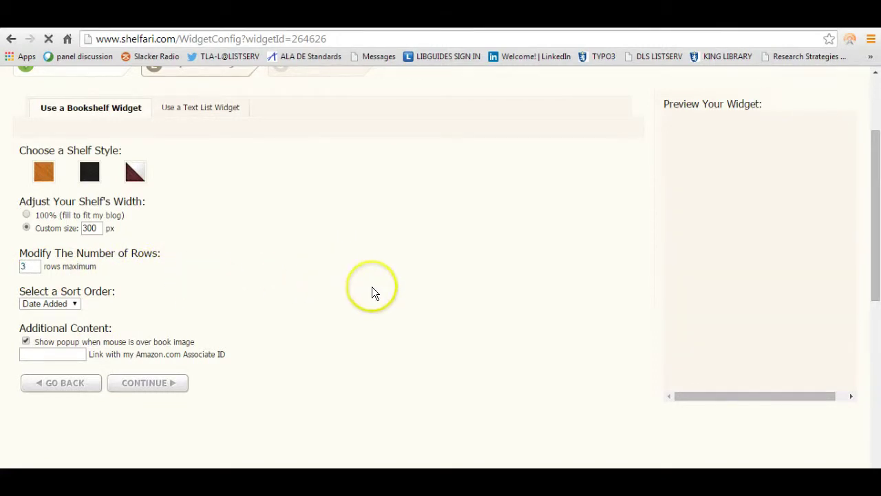
pyautogui.scroll(-2, 784, 289)
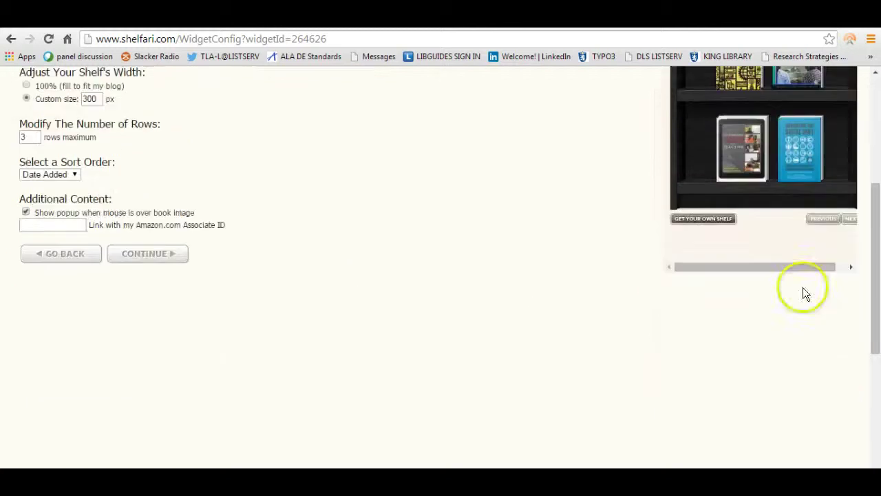
pyautogui.scroll(2, 198, 274)
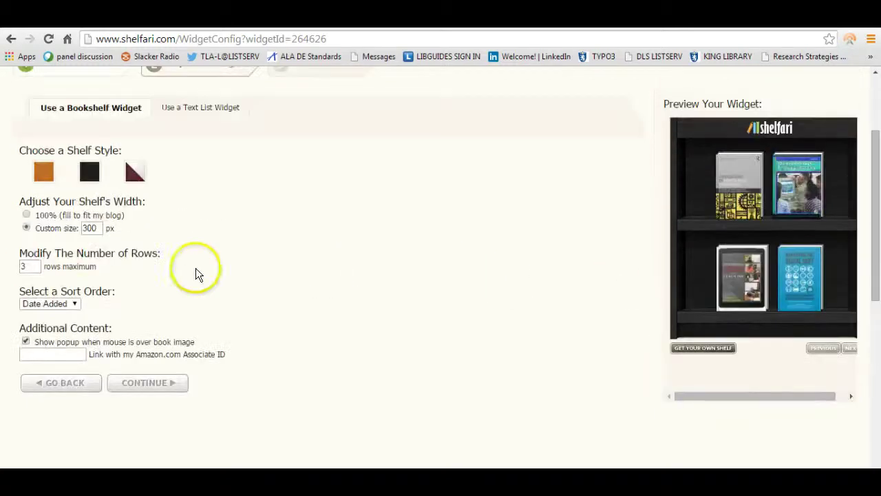
pyautogui.click(75, 303)
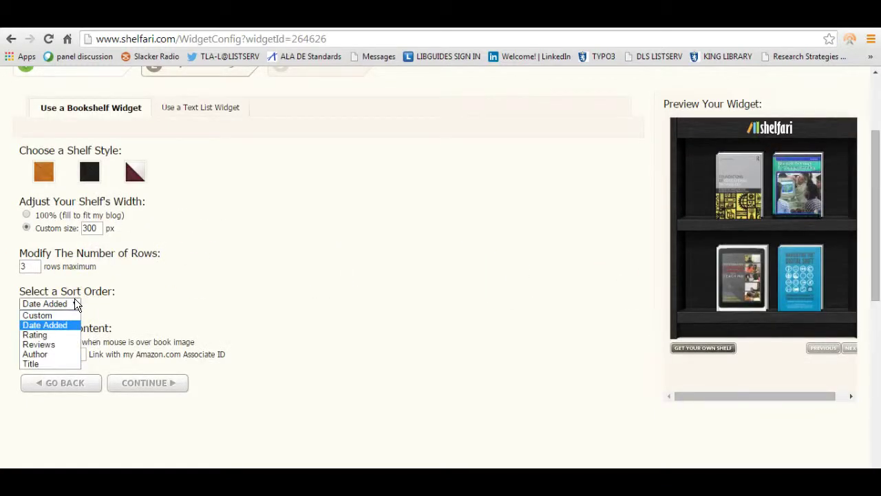
pyautogui.click(165, 313)
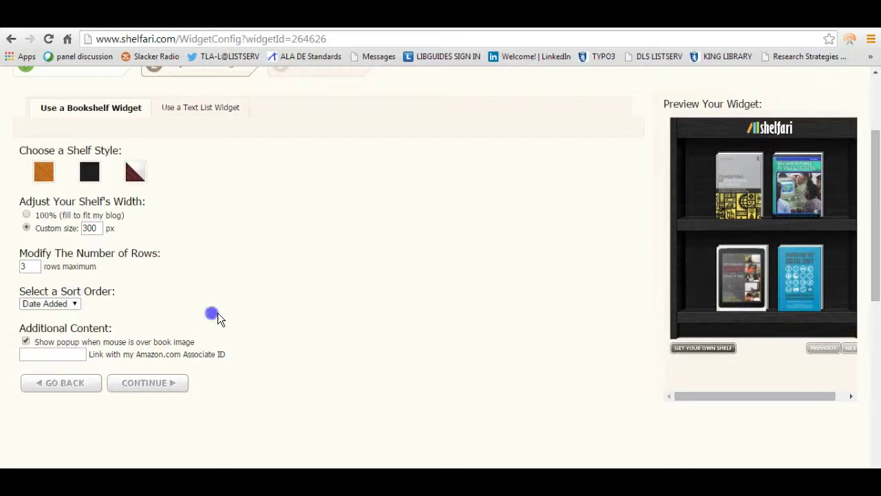
pyautogui.scroll(-1, 275, 310)
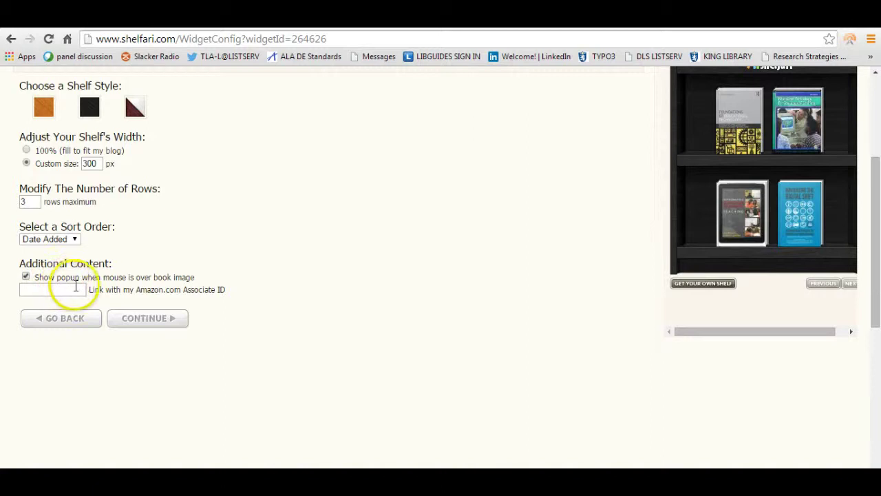
pyautogui.scroll(2, 492, 253)
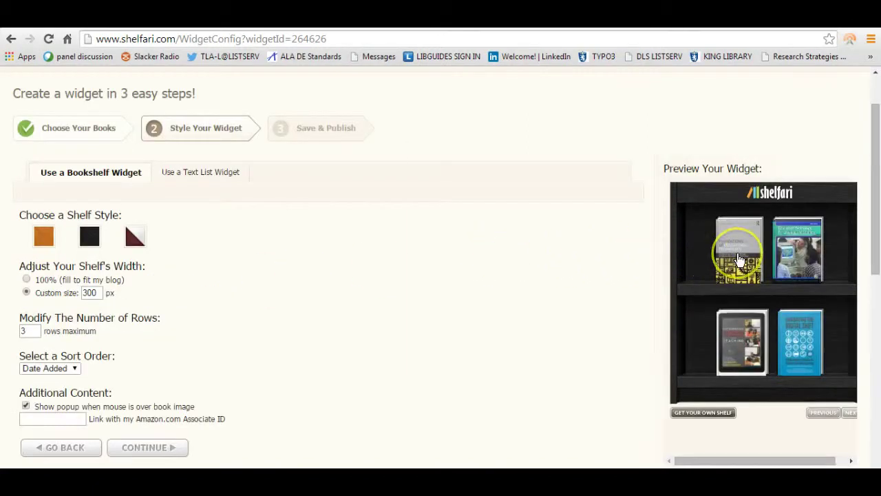
pyautogui.moveTo(740, 258)
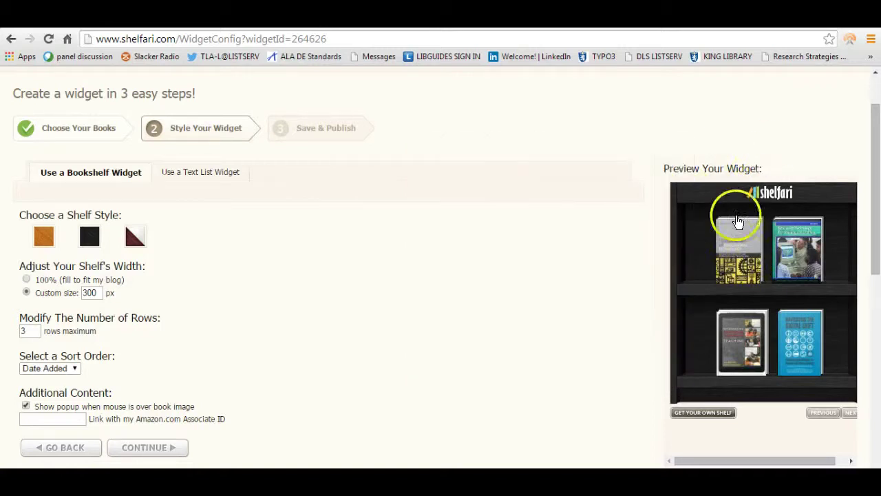
pyautogui.scroll(-2, 438, 268)
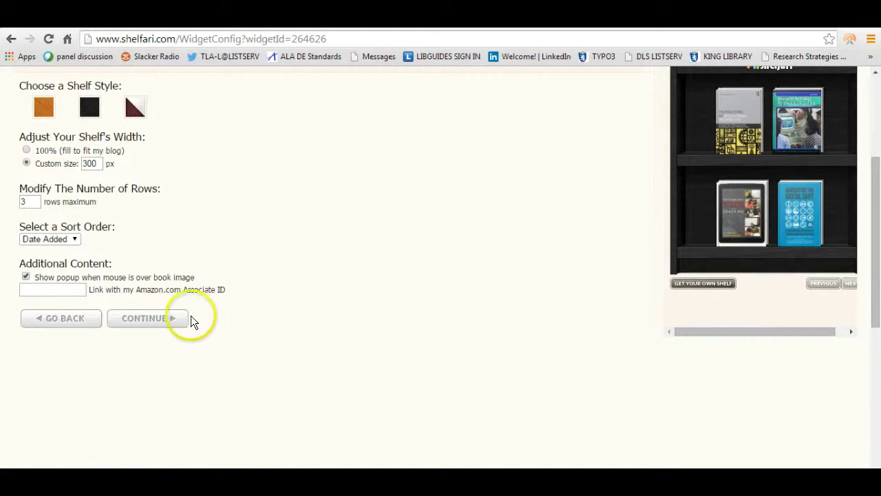
# Copy the widget code from the installation step and return to the Weebly editor.
pyautogui.click(157, 320)
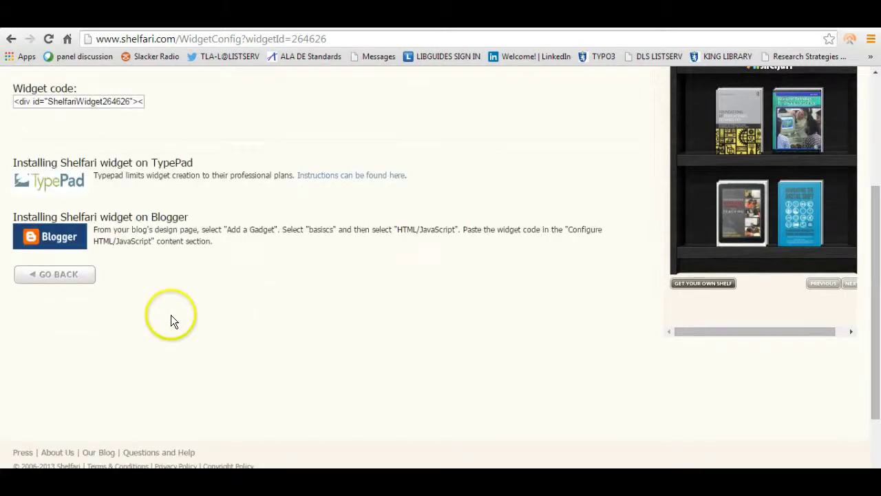
pyautogui.scroll(1, 171, 318)
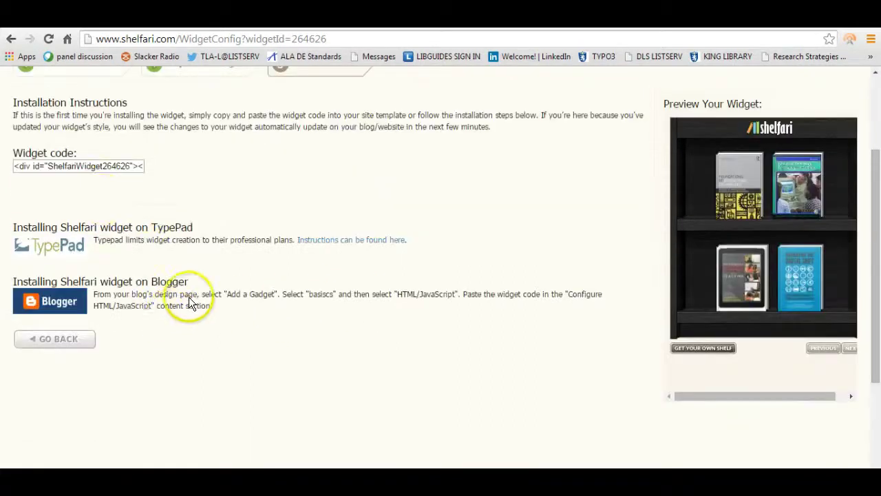
pyautogui.click(53, 167)
pyautogui.rightClick(54, 168)
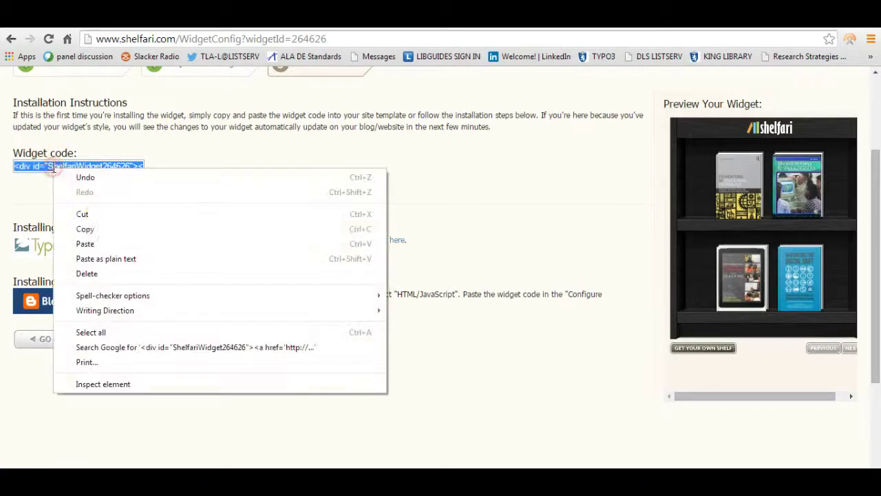
pyautogui.click(109, 228)
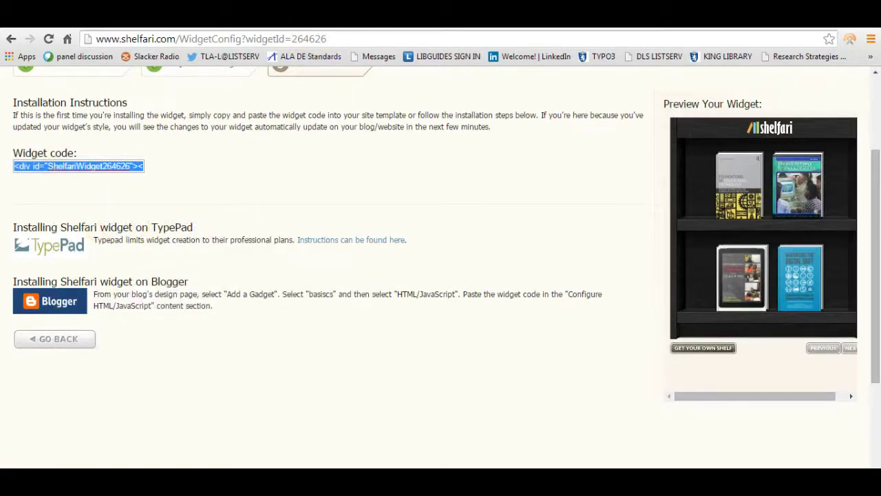
pyautogui.click(324, 17)
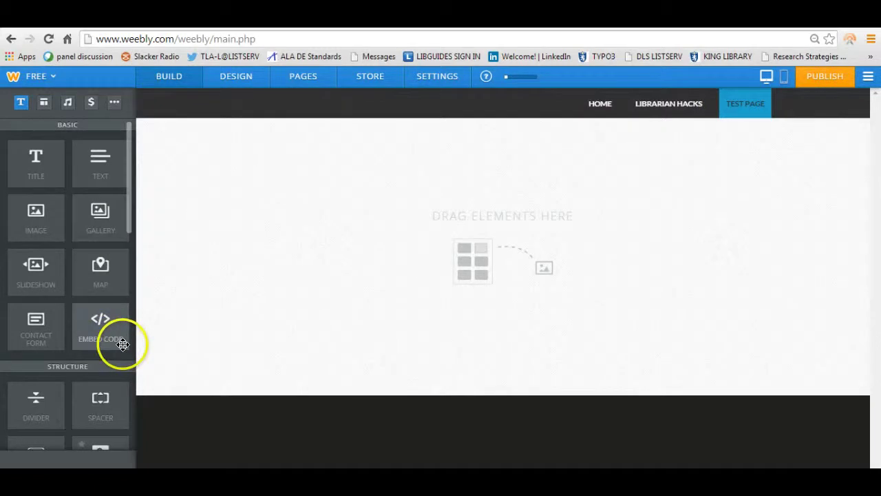
# Add an Embed Code element holding the pasted Shelfari widget code to the Test Page, then publish.
pyautogui.moveTo(103, 324); pyautogui.dragTo(401, 248)
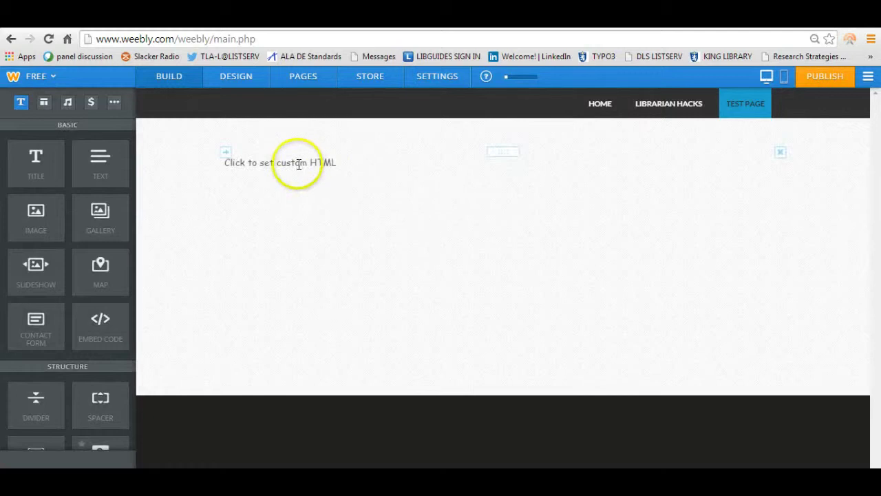
pyautogui.click(298, 163)
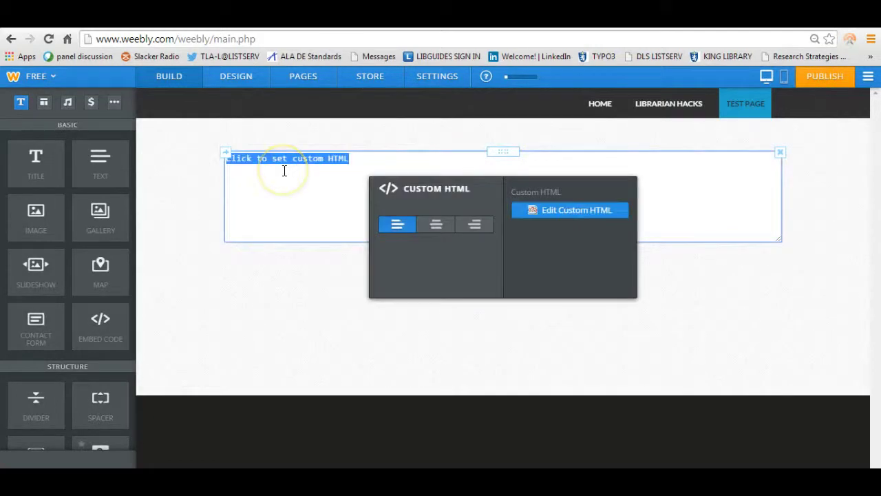
pyautogui.hotkey('ctrl', 'v')
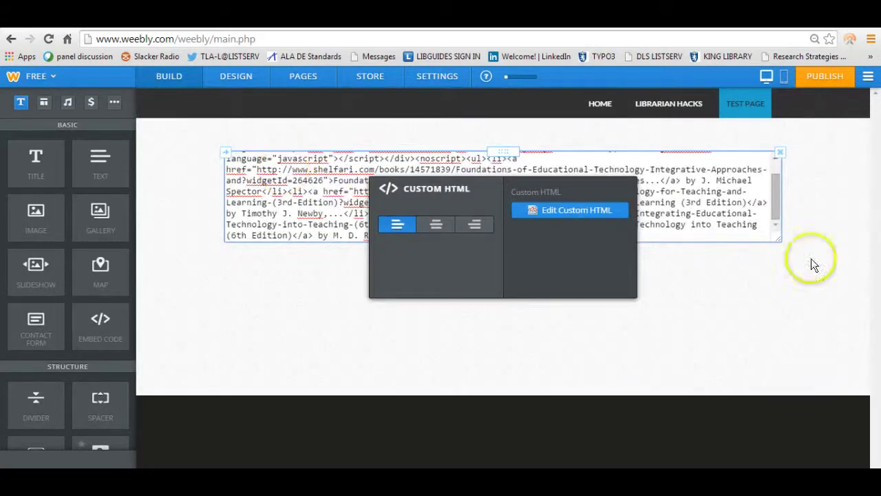
pyautogui.click(837, 271)
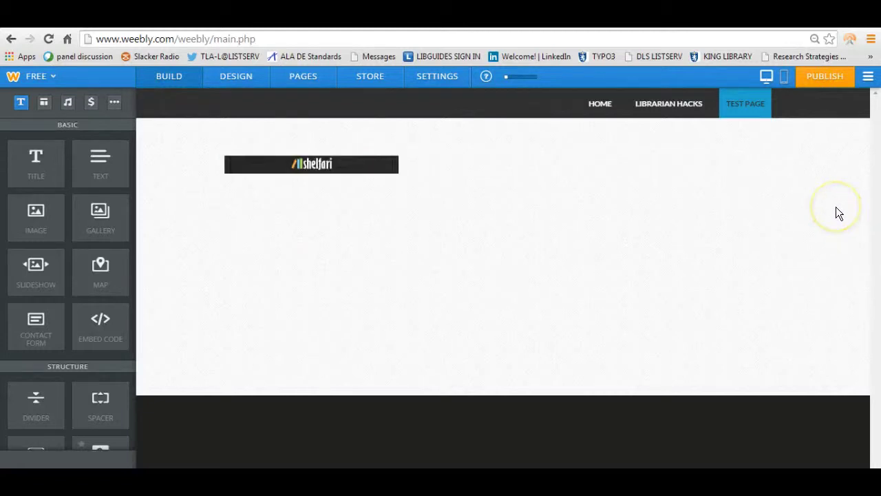
pyautogui.click(817, 82)
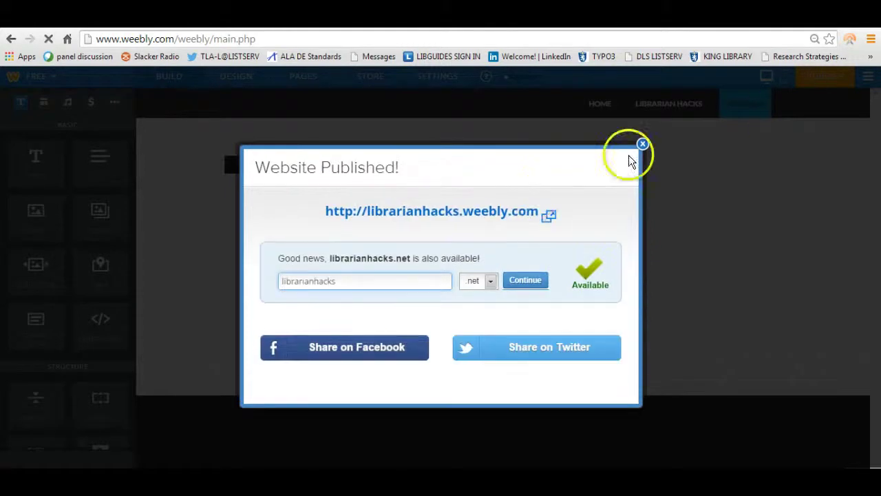
# Open the published librarianhacks.weebly.com site and go to its live test page.
pyautogui.click(533, 212)
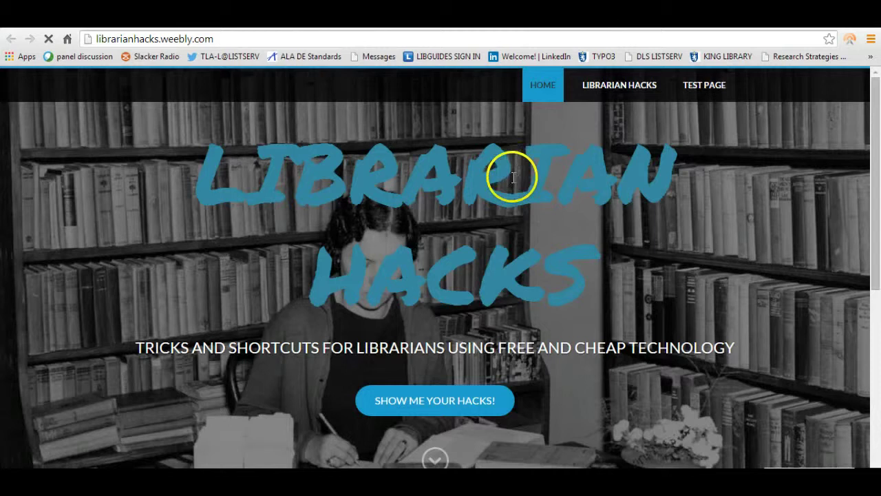
pyautogui.click(690, 100)
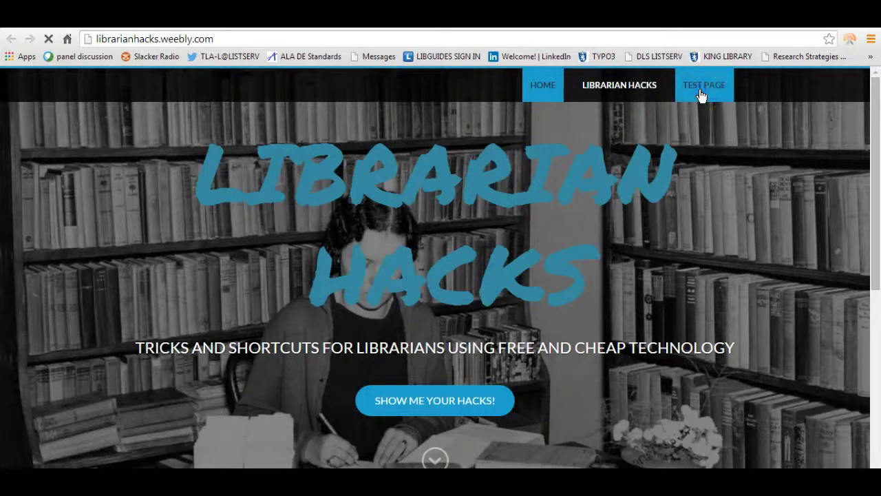